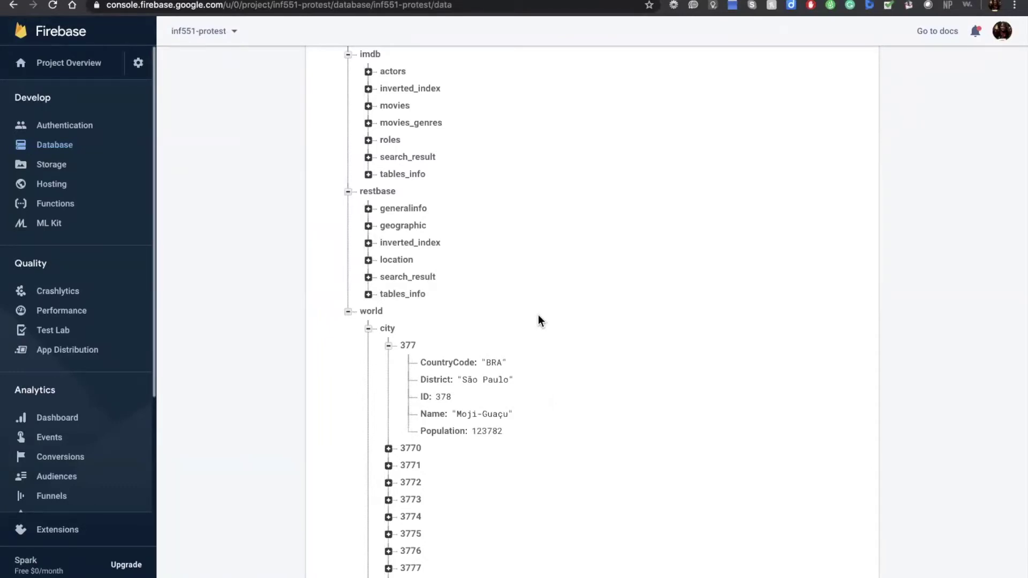
- Review the access and index rules of the inf551-protest Realtime Database, and switch to the Database Exploration web app
scroll(538, 315, "up", 5)
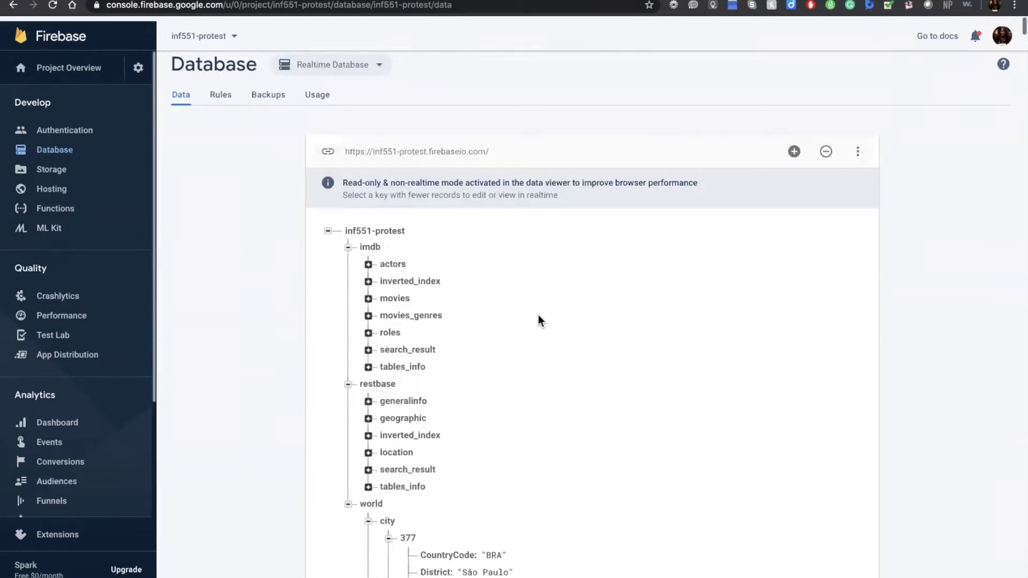
left_click(222, 91)
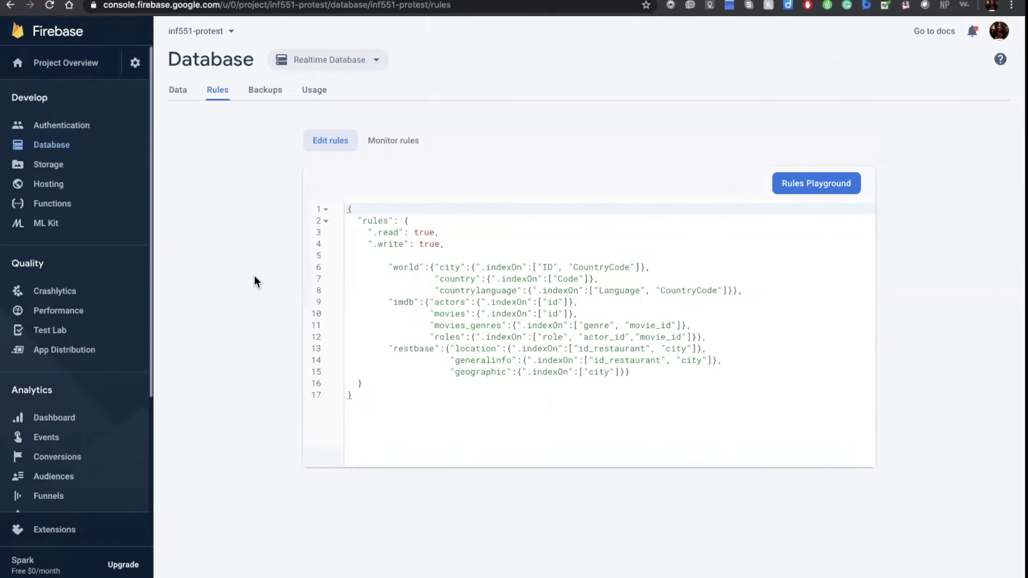
key("ctrl+Right")
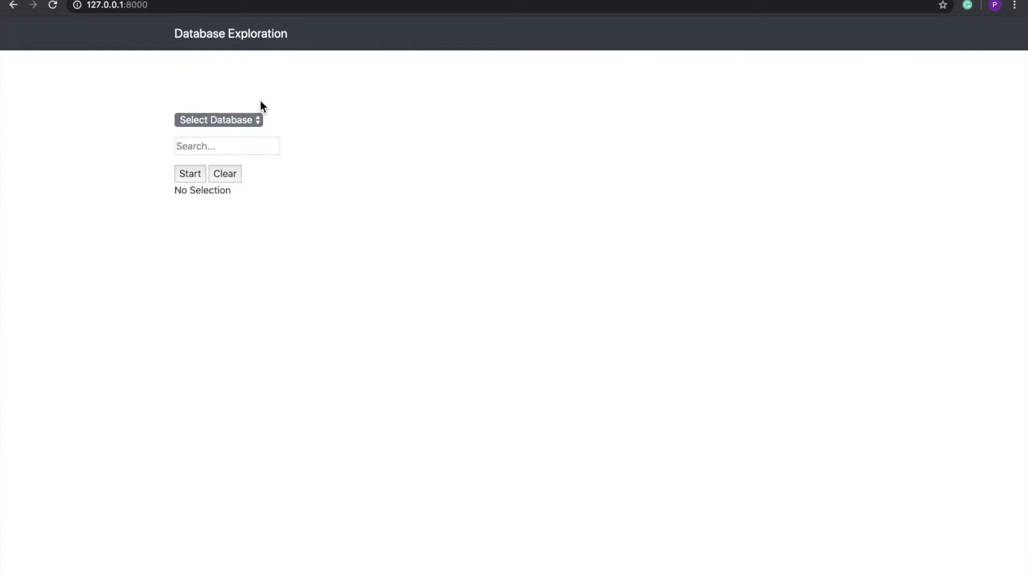
- Search the World database for the keyword "english"
left_click(253, 119)
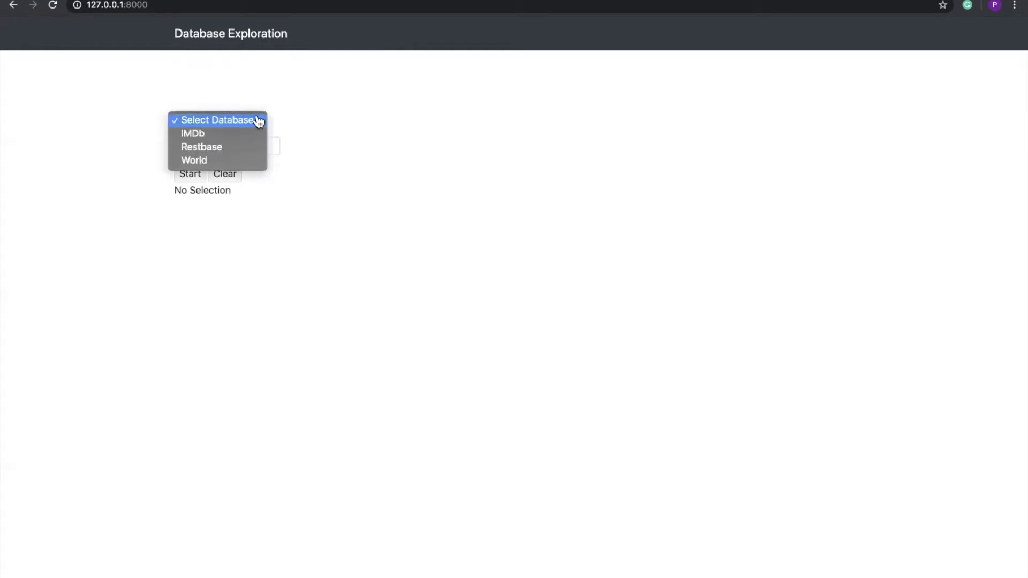
left_click(230, 160)
left_click(231, 140)
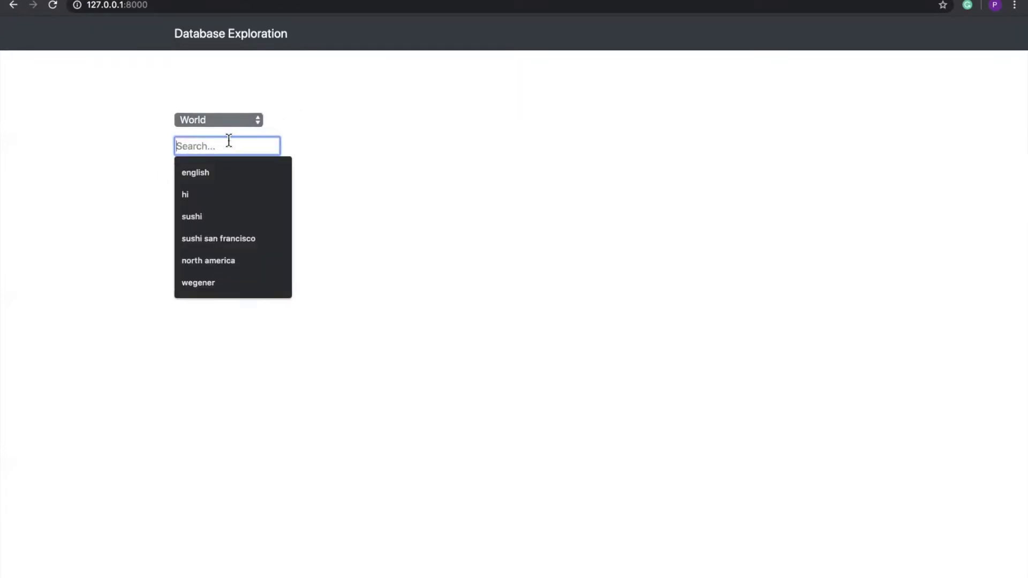
left_click(318, 106)
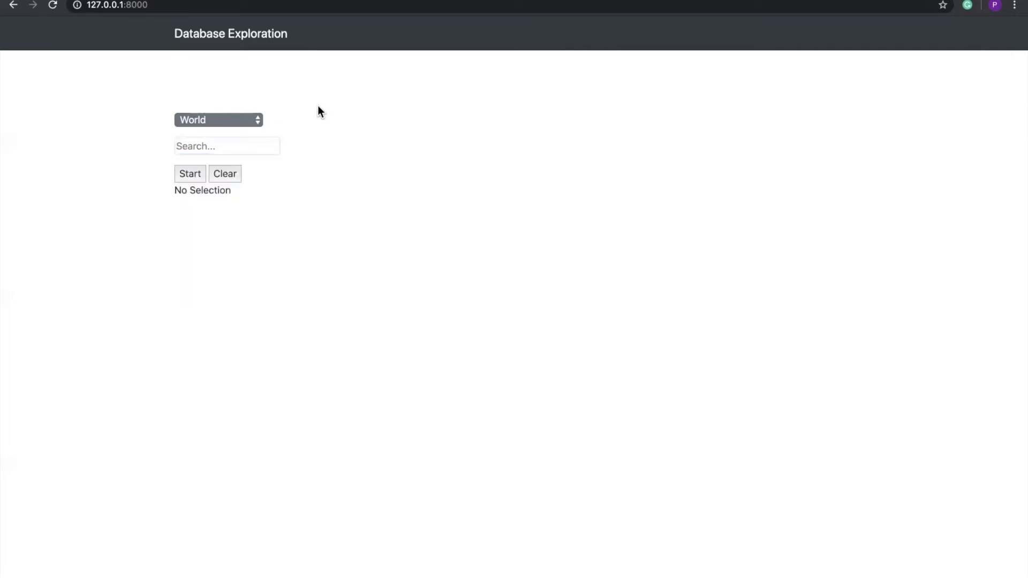
left_click(252, 124)
left_click(251, 124)
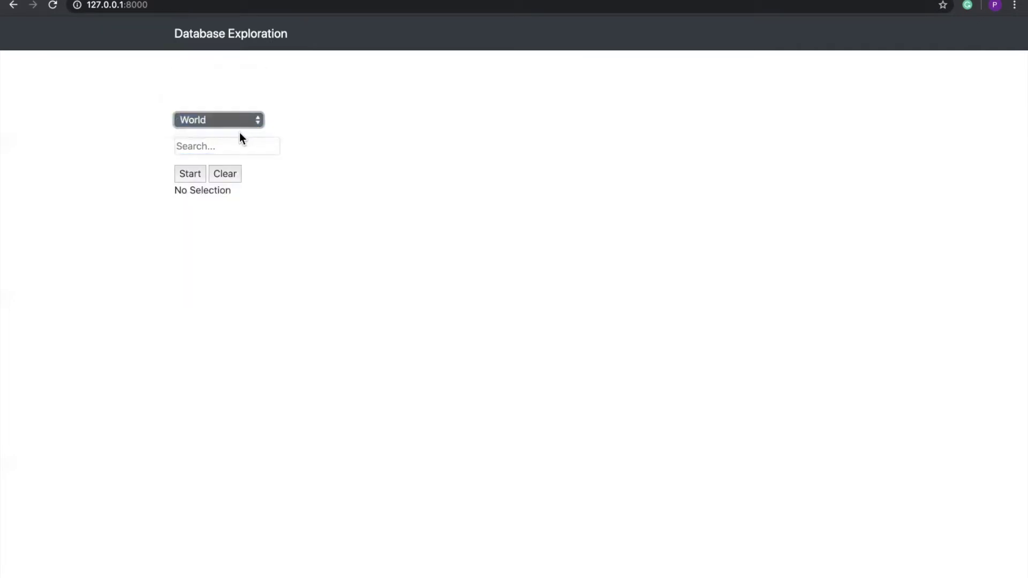
left_click(239, 142)
type("english")
left_click(480, 111)
left_click(197, 178)
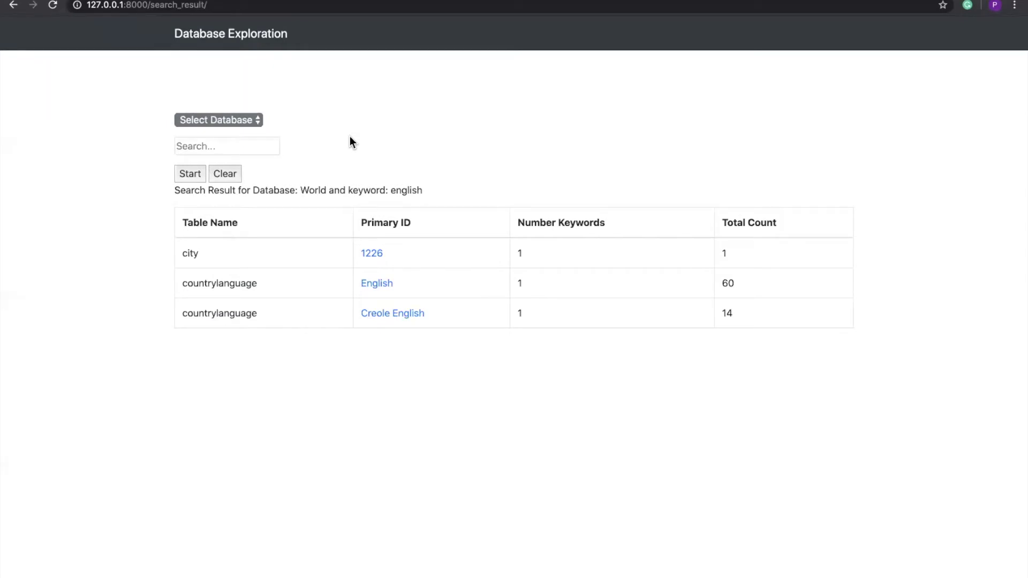
- Search the Restbase database for "sushi san francisco"
left_click(250, 124)
left_click(241, 146)
left_click(239, 147)
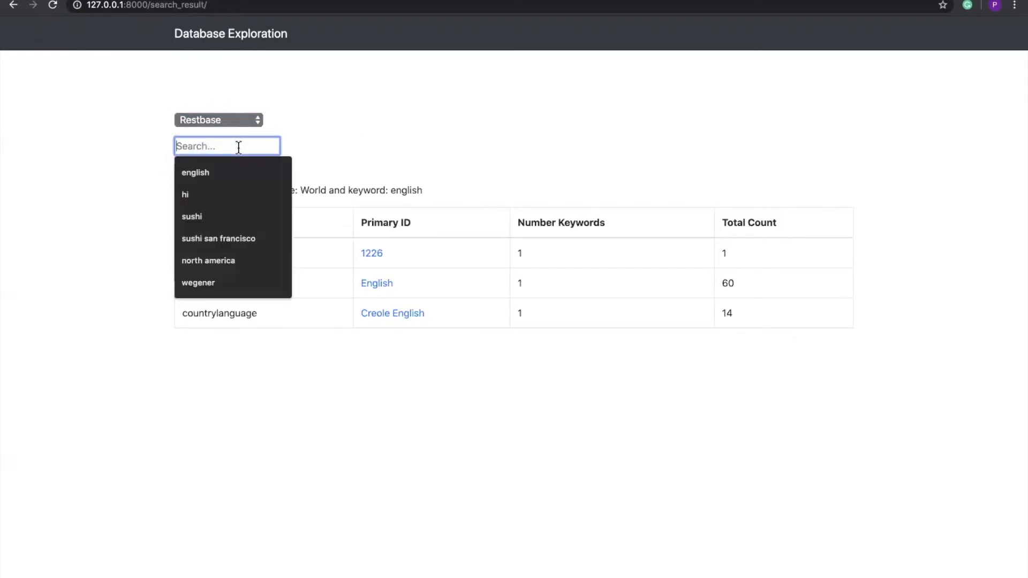
left_click(243, 237)
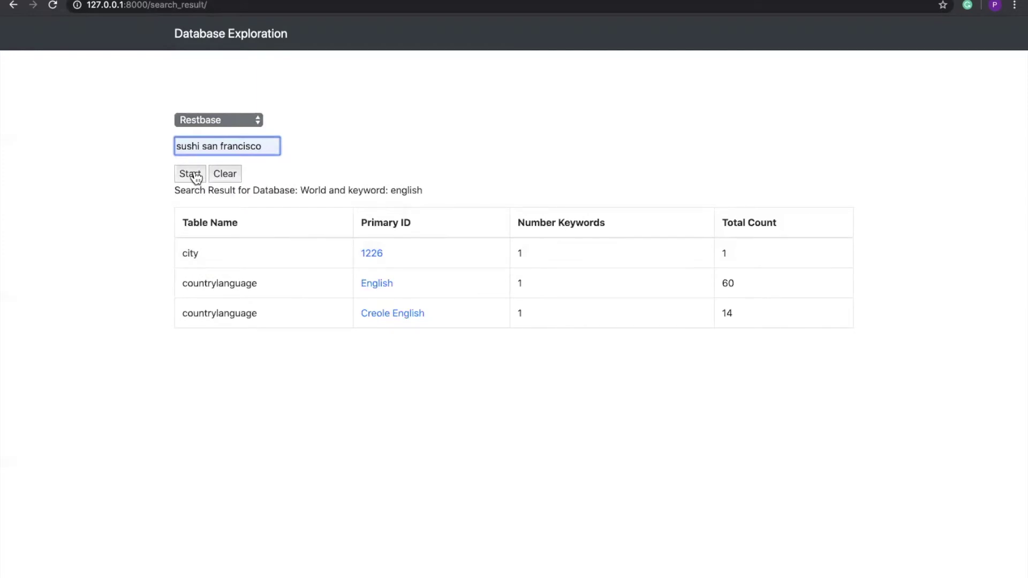
left_click(196, 178)
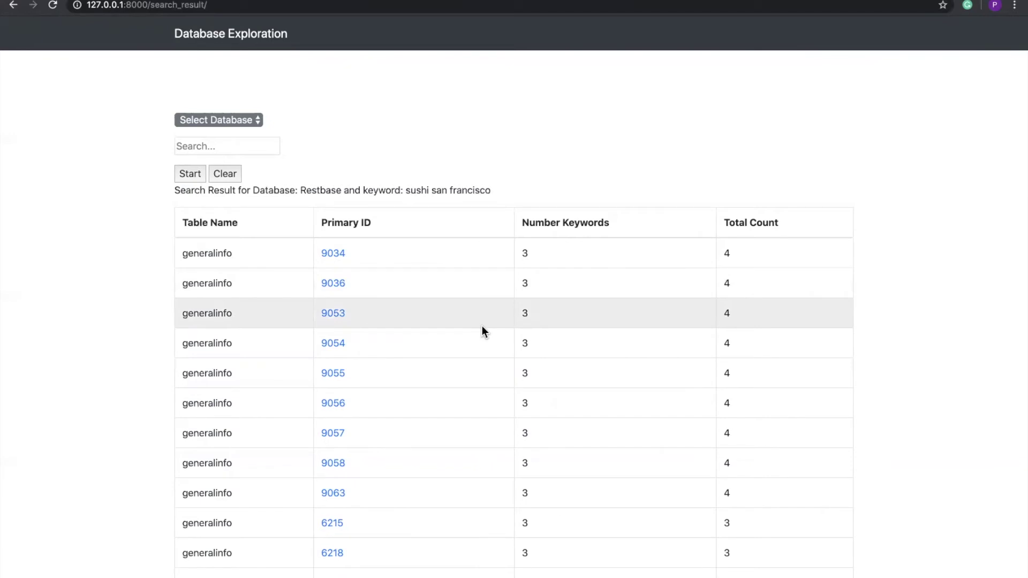
- Examine how the results are ordered by number of keywords and total count, and open the generalinfo record 9034
scroll(482, 327, "down", 10)
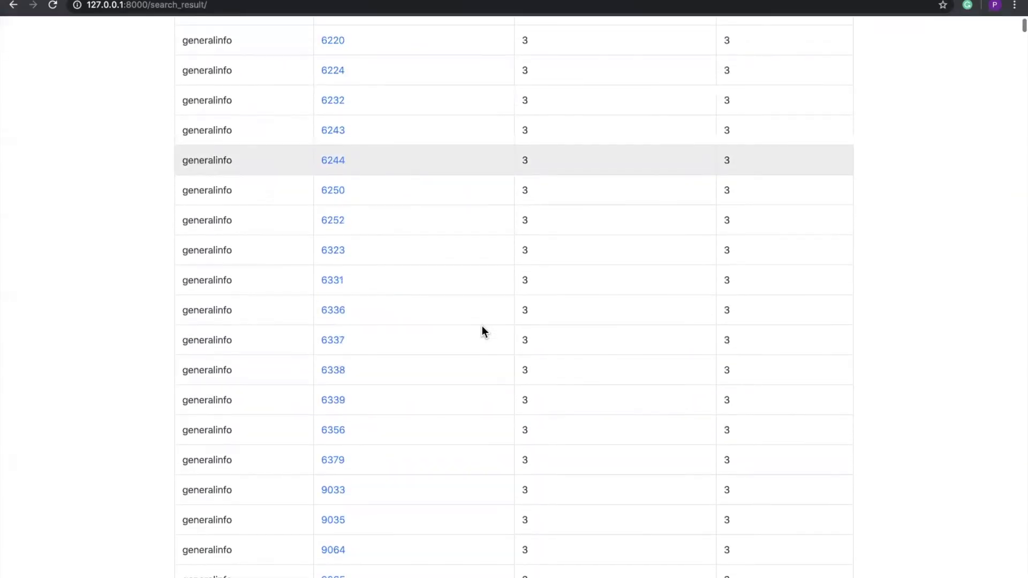
scroll(482, 332, "down", 5)
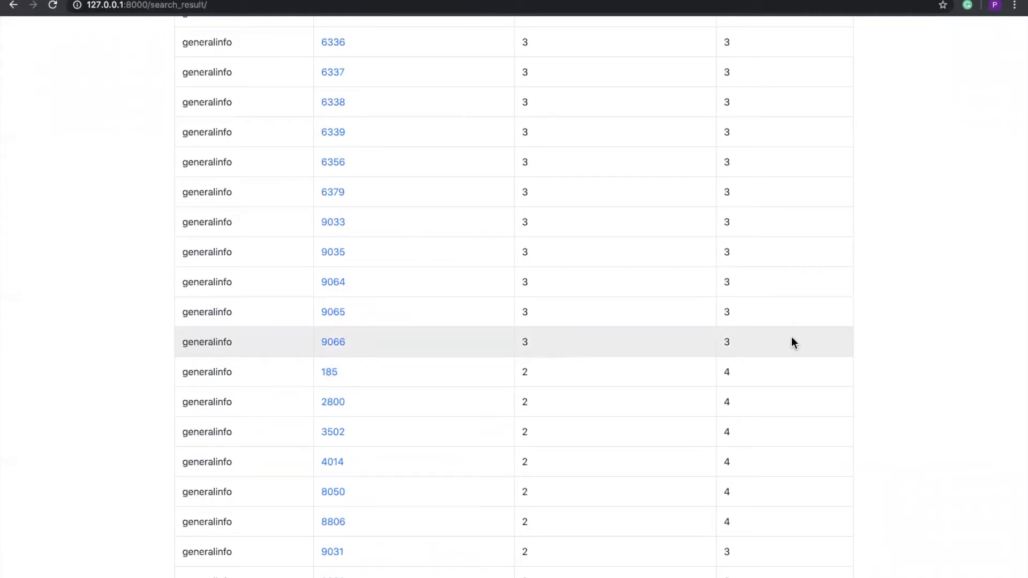
scroll(792, 338, "up", 15)
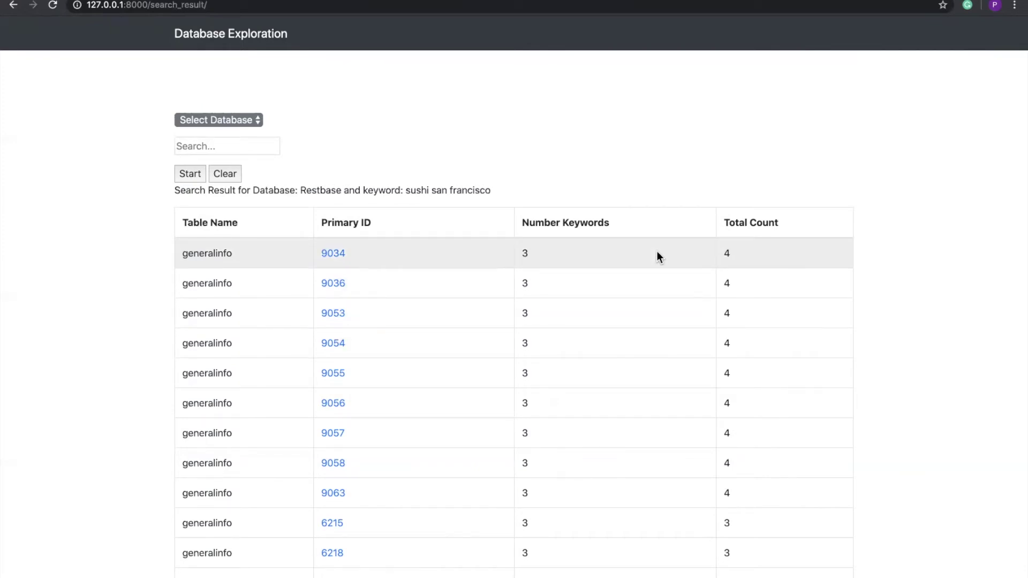
scroll(657, 252, "down", 10)
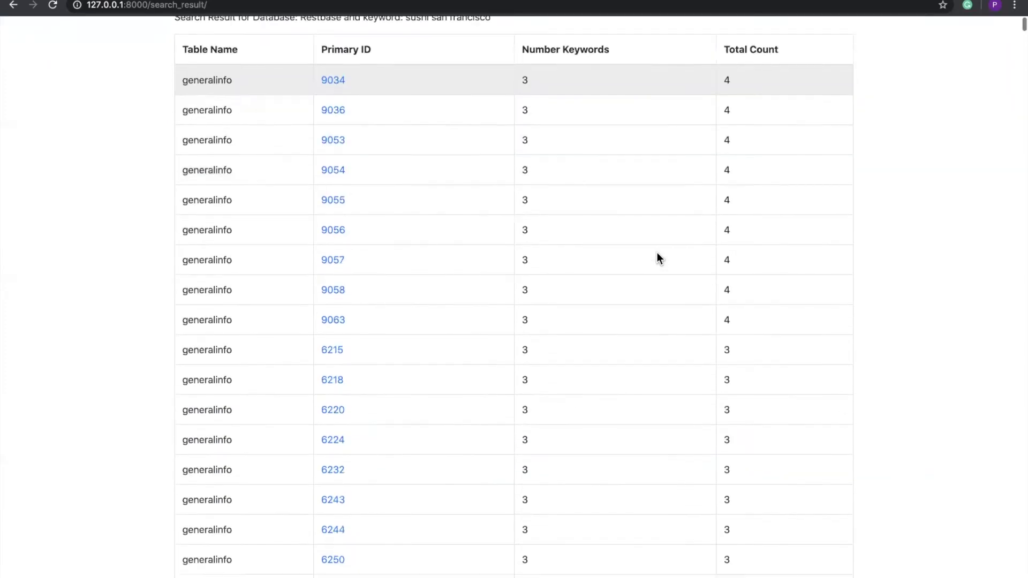
scroll(657, 252, "down", 3)
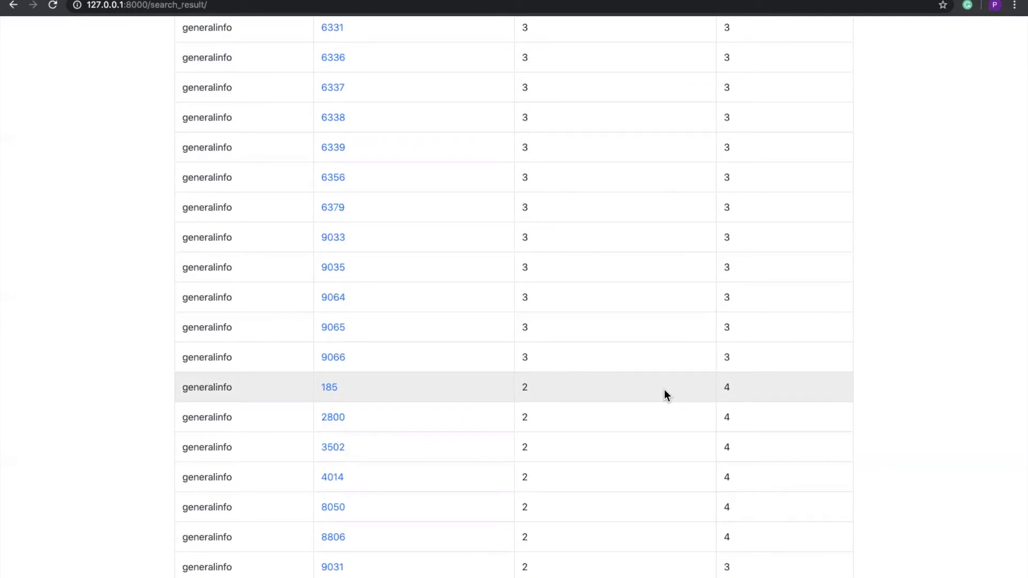
scroll(664, 390, "up", 15)
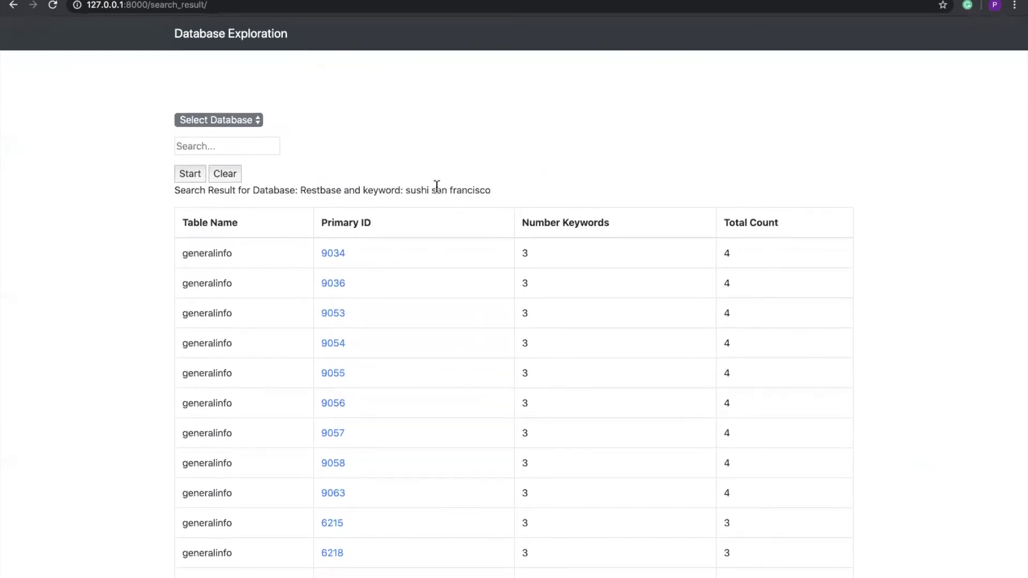
scroll(310, 379, "down", 2)
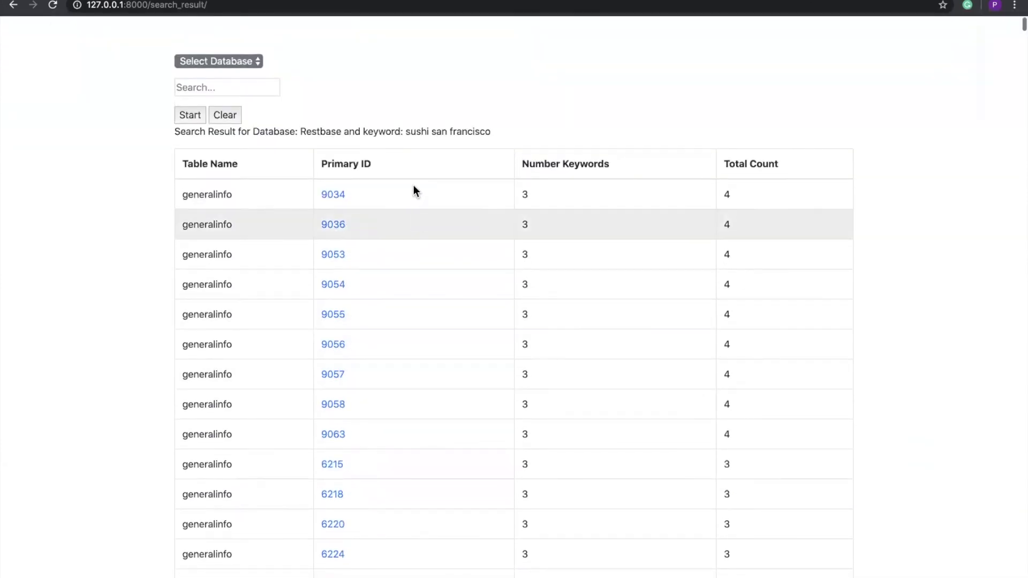
left_click(330, 196)
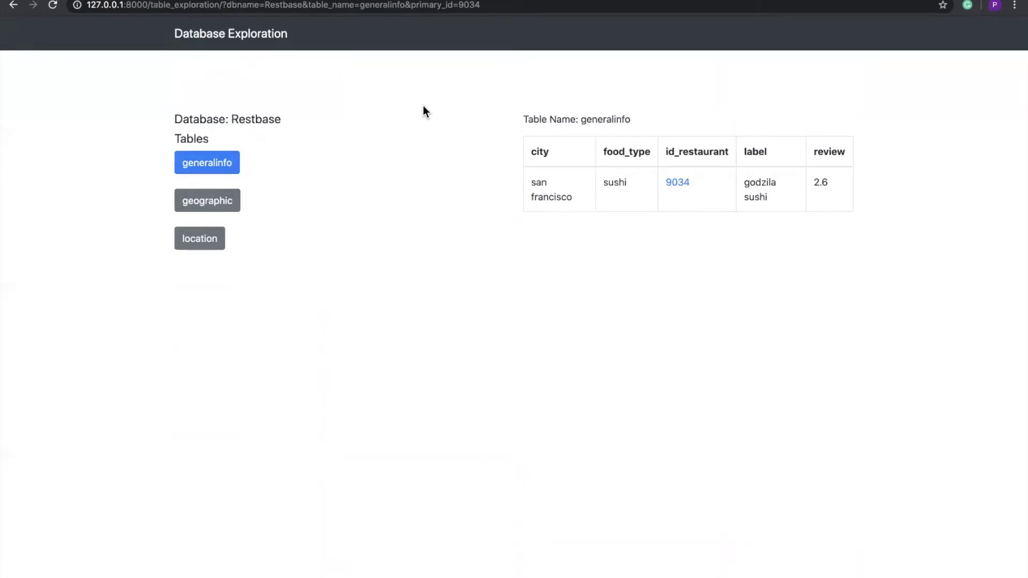
- Return to the start page, search the World database for "english", and open the city record 1226
left_click(260, 43)
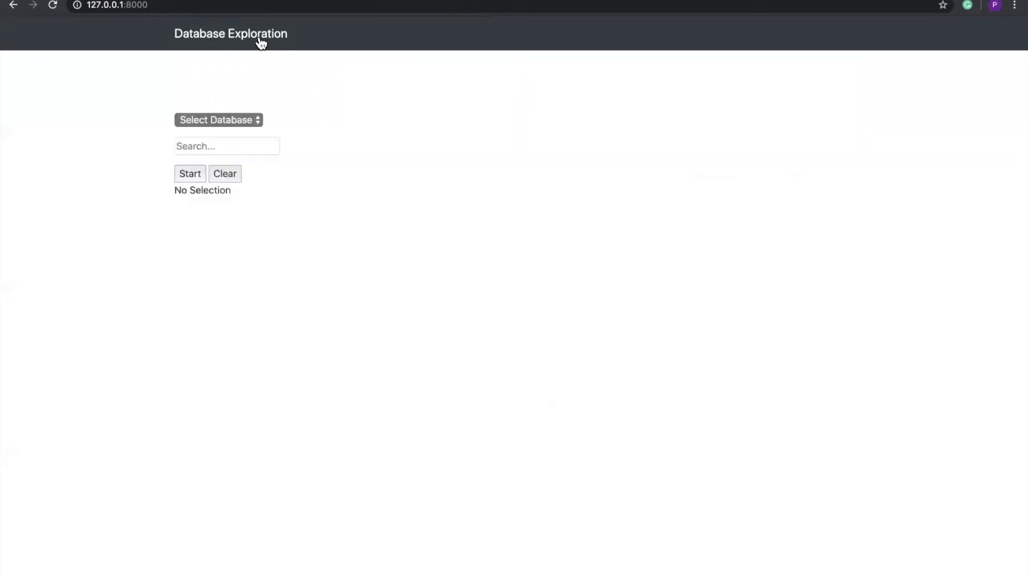
left_click(237, 125)
left_click(232, 162)
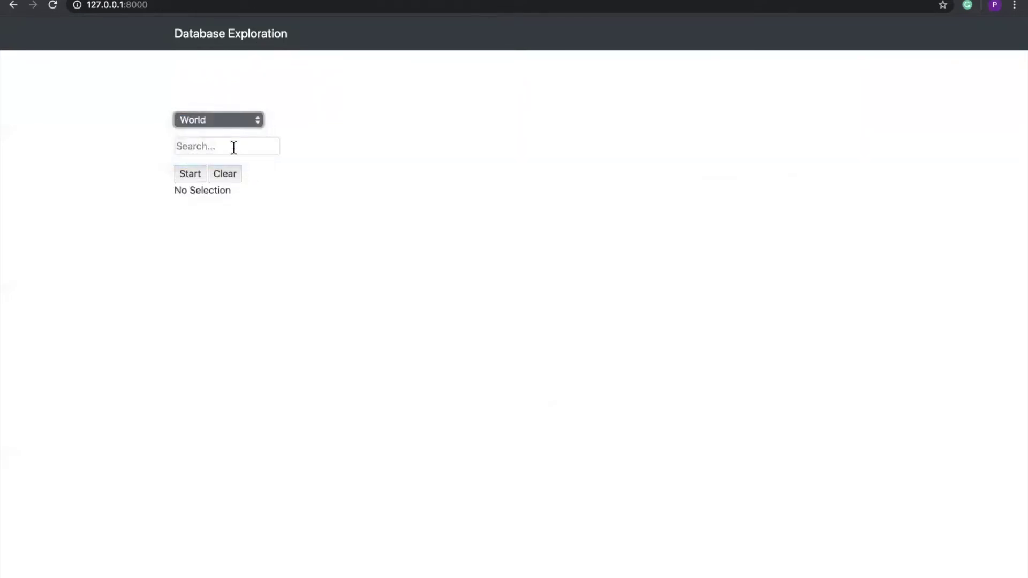
left_click(233, 147)
type("english")
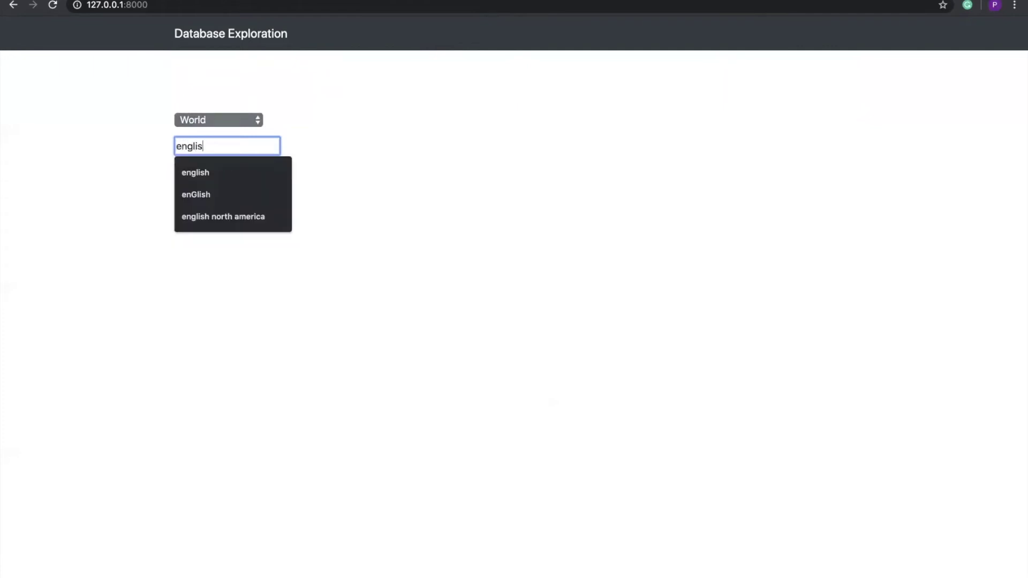
left_click(227, 172)
left_click(190, 175)
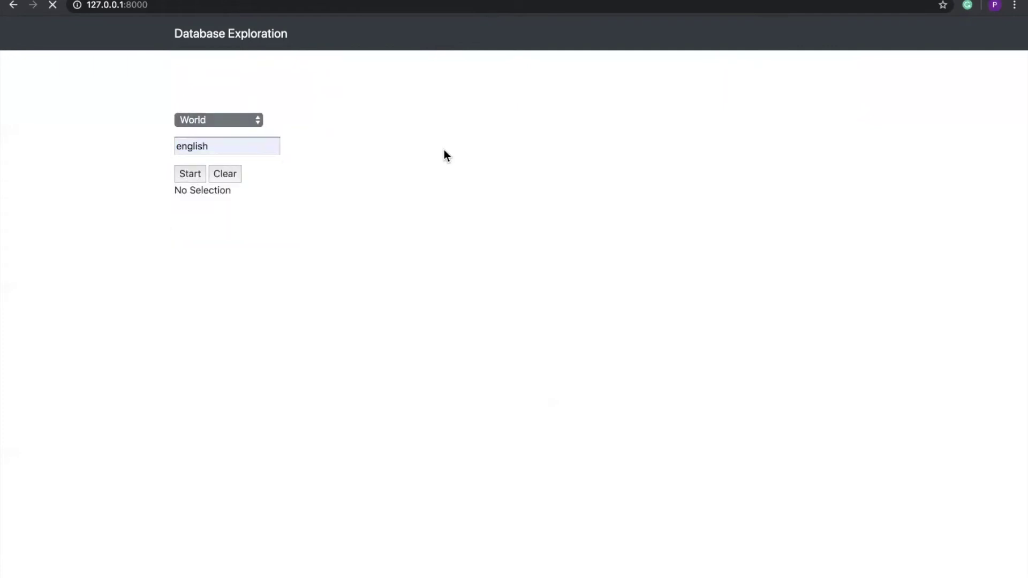
left_click(375, 256)
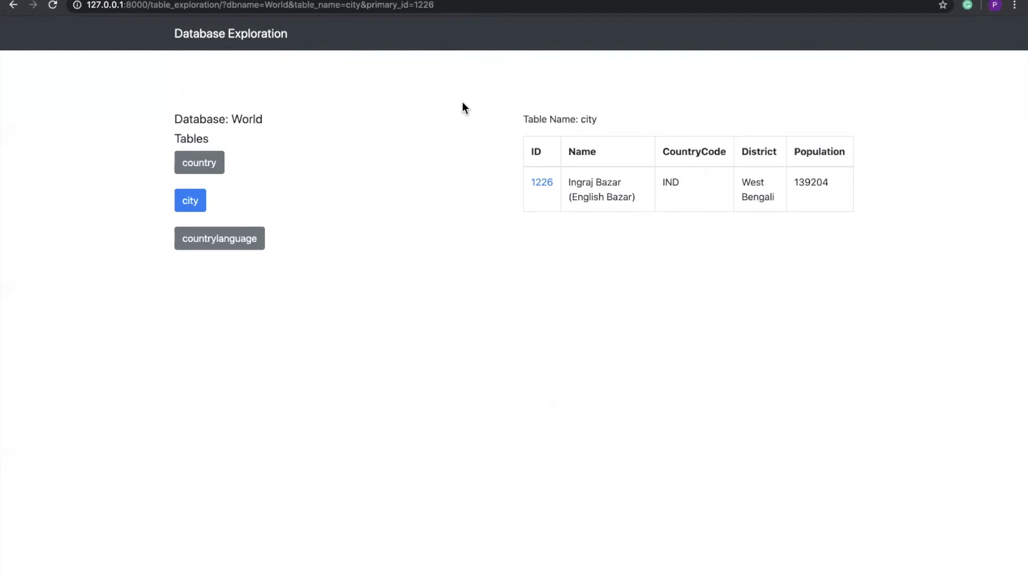
- View all columns of the country row linked to city 1226, and return to the city table to check its CountryCode
left_click(212, 160)
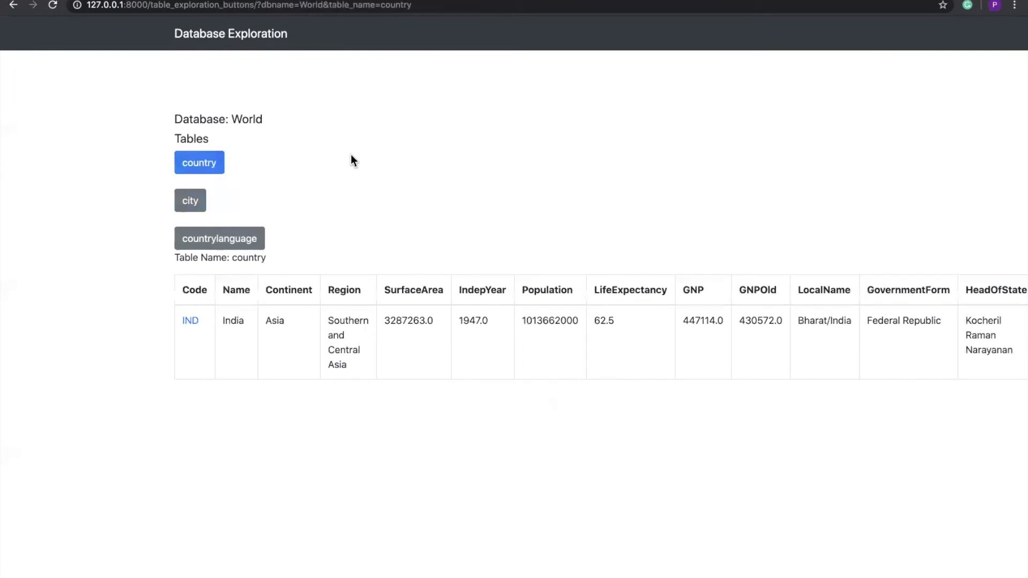
scroll(373, 258, "right", 3)
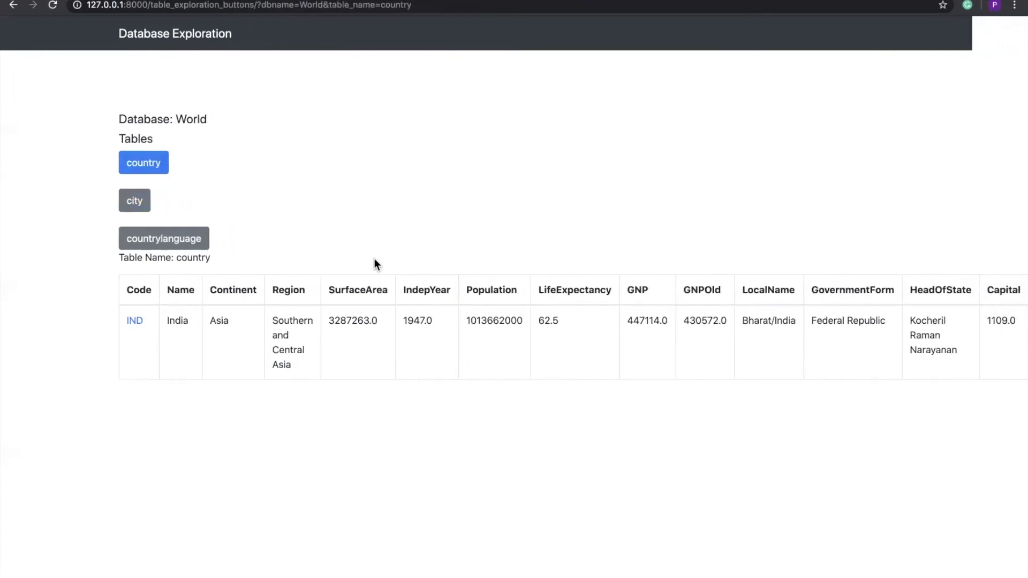
scroll(373, 258, "right", 1)
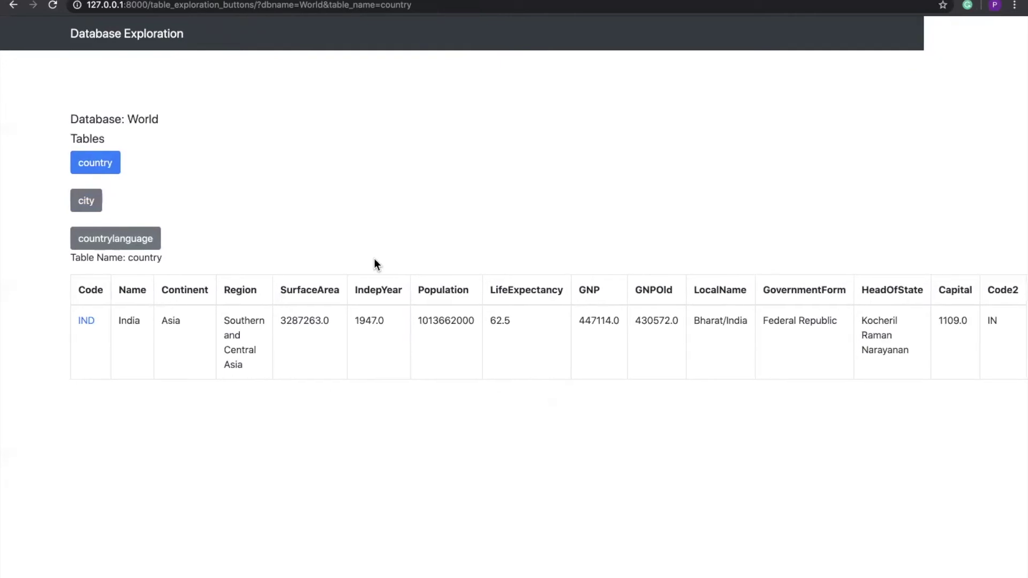
left_click(93, 210)
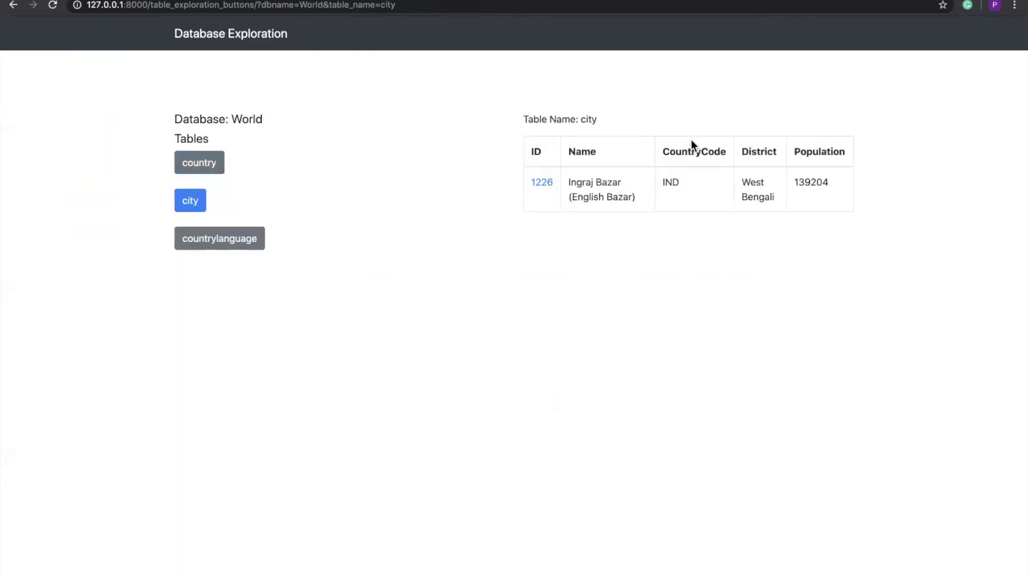
left_click_drag(680, 184, 660, 181)
left_click(646, 295)
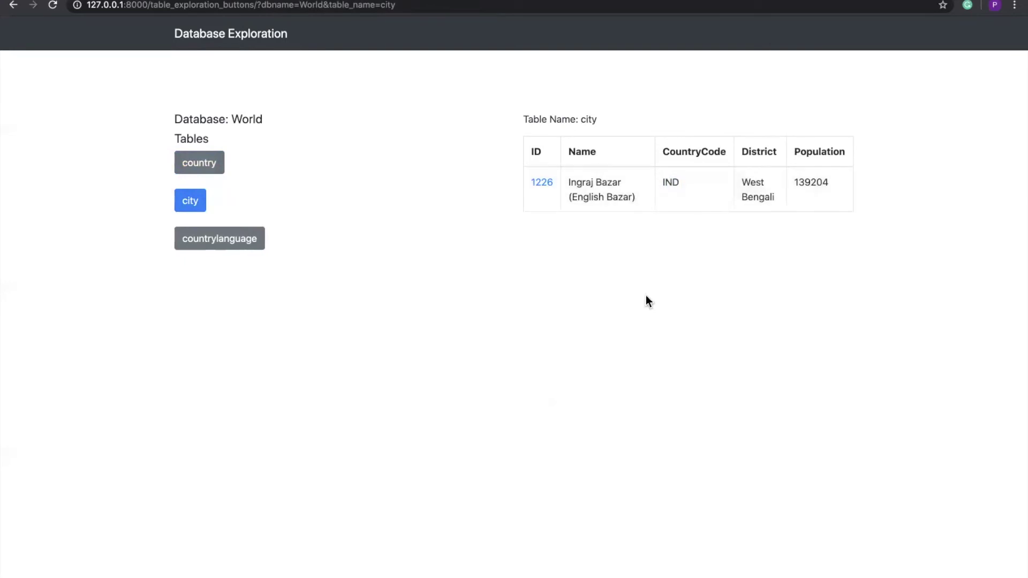
- Show the countrylanguage rows linked to country code IND, and open the Marathi language entry
left_click(211, 170)
left_click(210, 242)
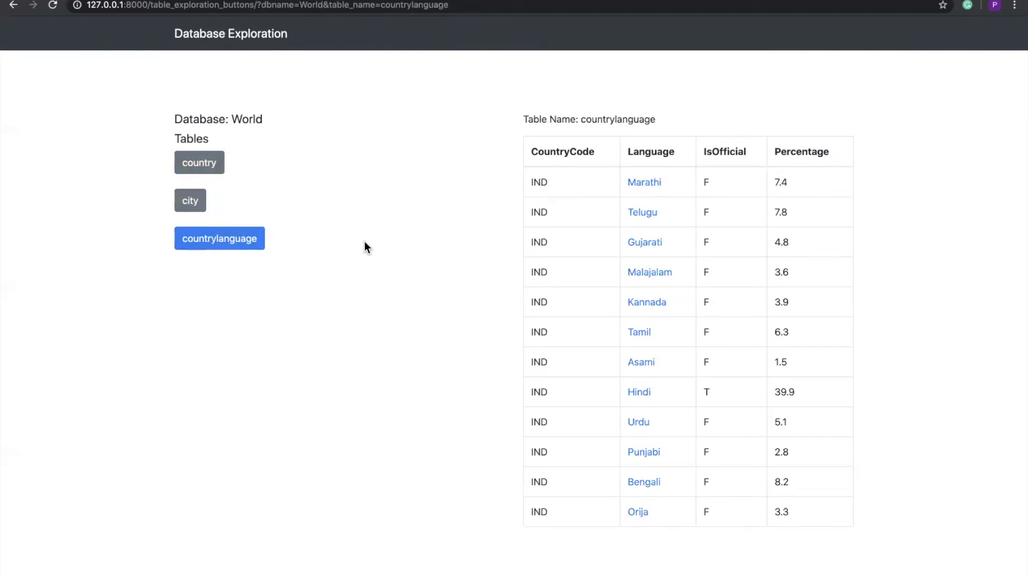
left_click(655, 190)
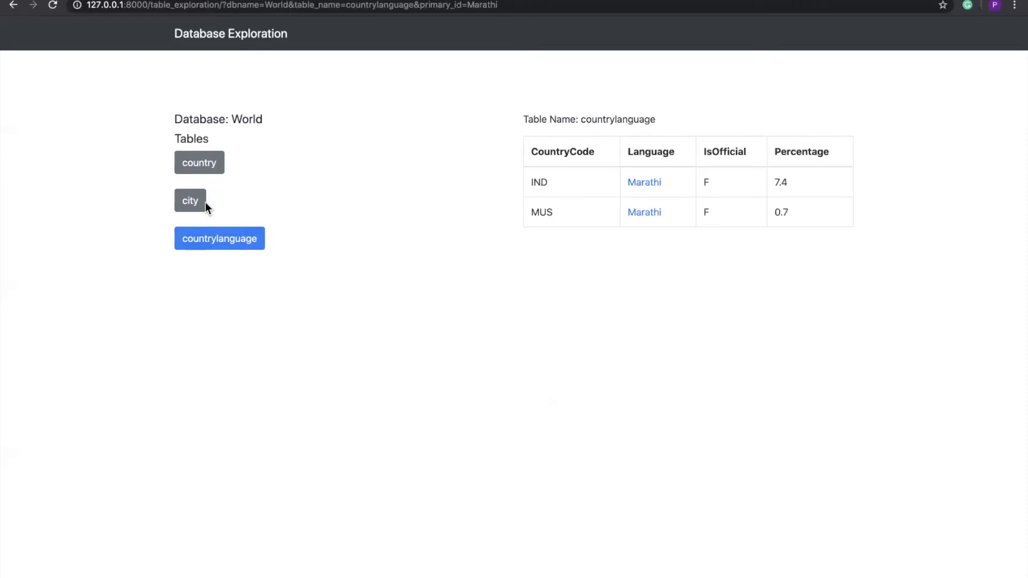
- Open the MUS record from the countries linked to Marathi, and view its related city and countrylanguage rows
left_click(206, 171)
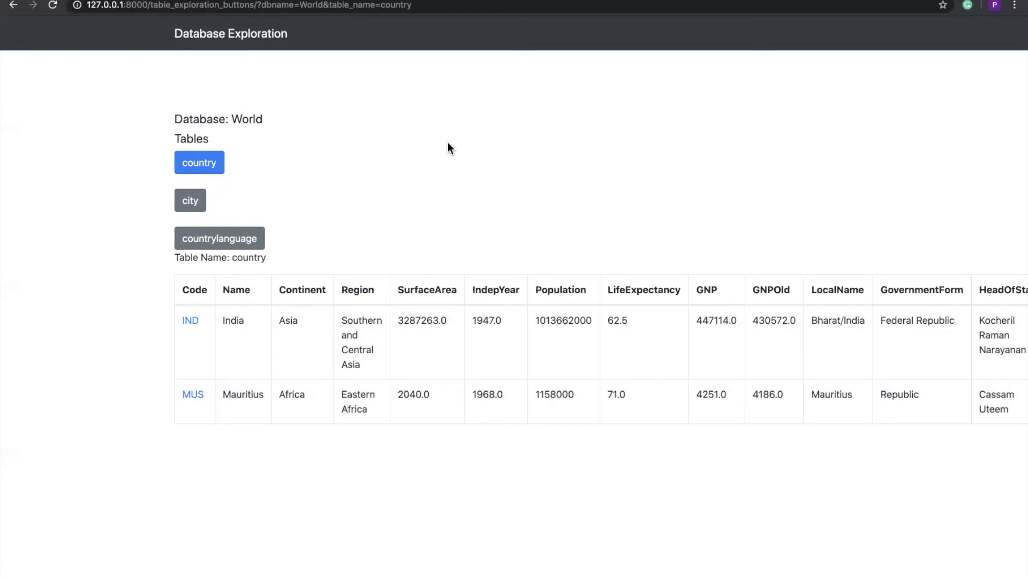
left_click(194, 395)
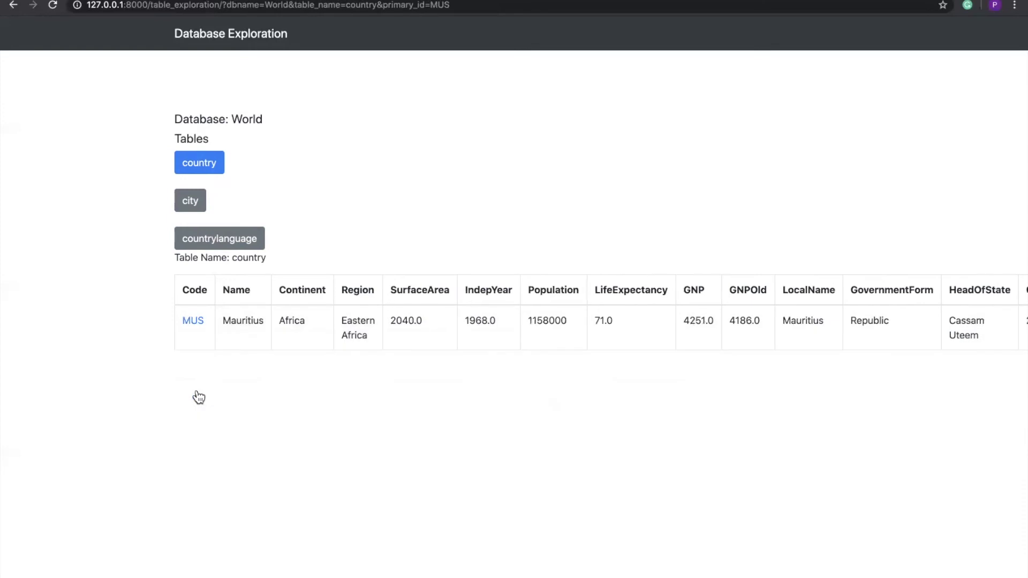
left_click(193, 206)
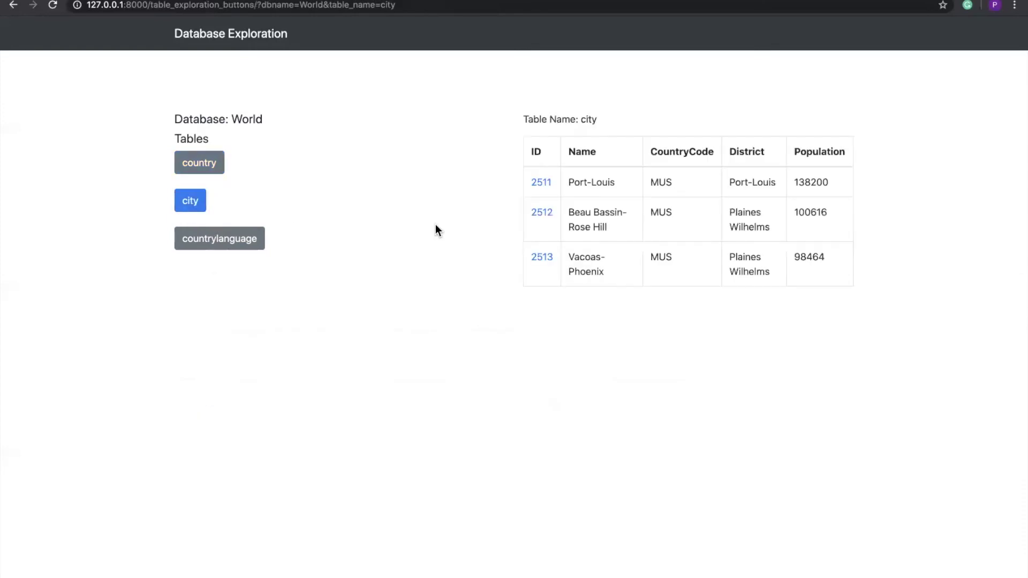
left_click(262, 242)
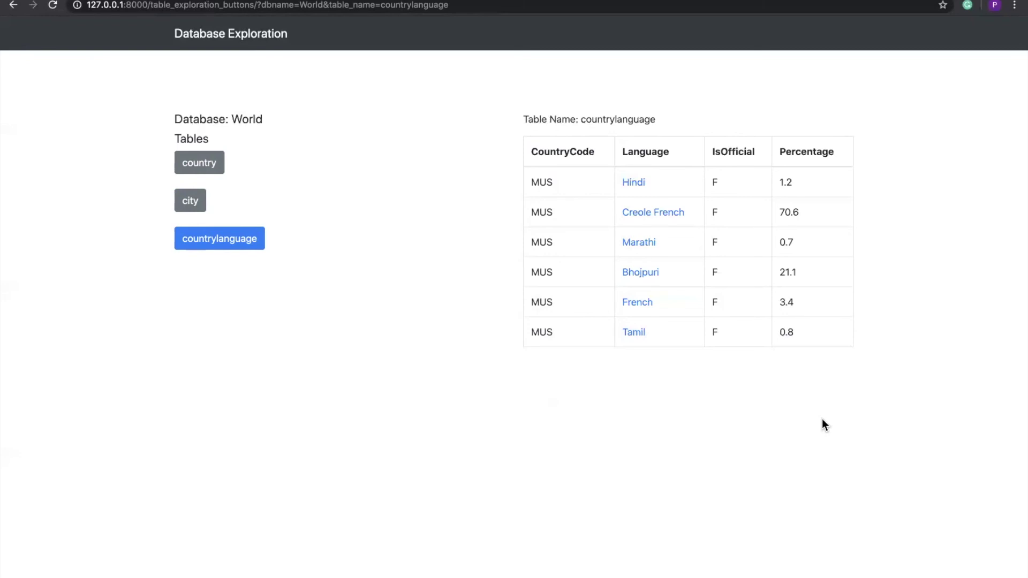
- Return to the start page, search the IMDb database for "welcome", and open the movie record 10700
left_click(227, 42)
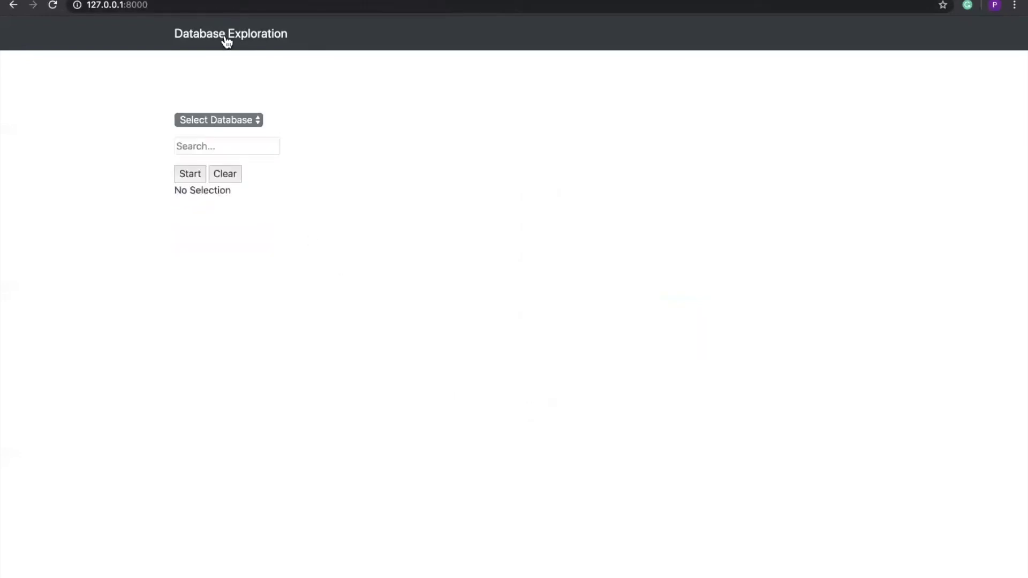
left_click(244, 128)
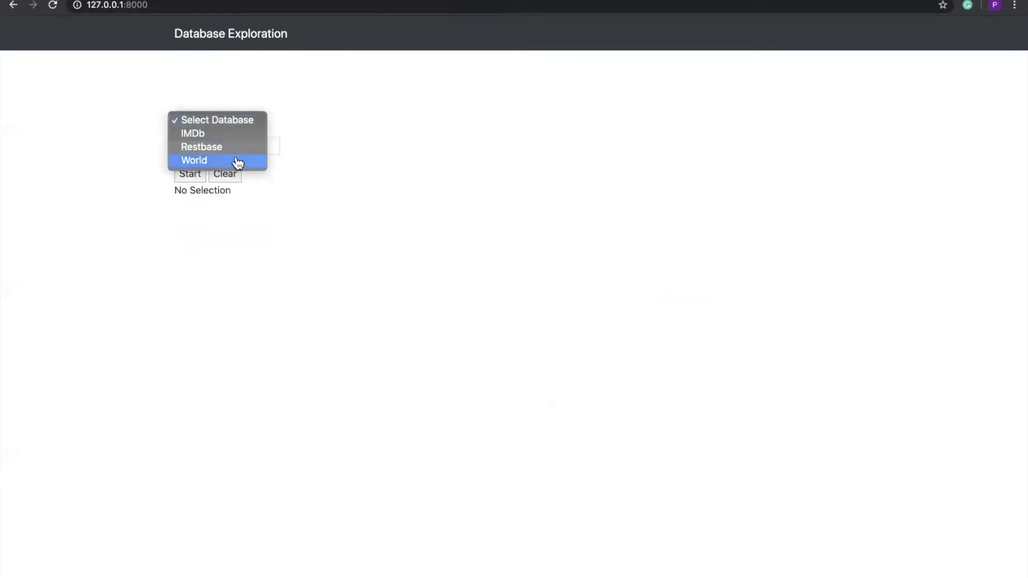
left_click(240, 135)
left_click(244, 146)
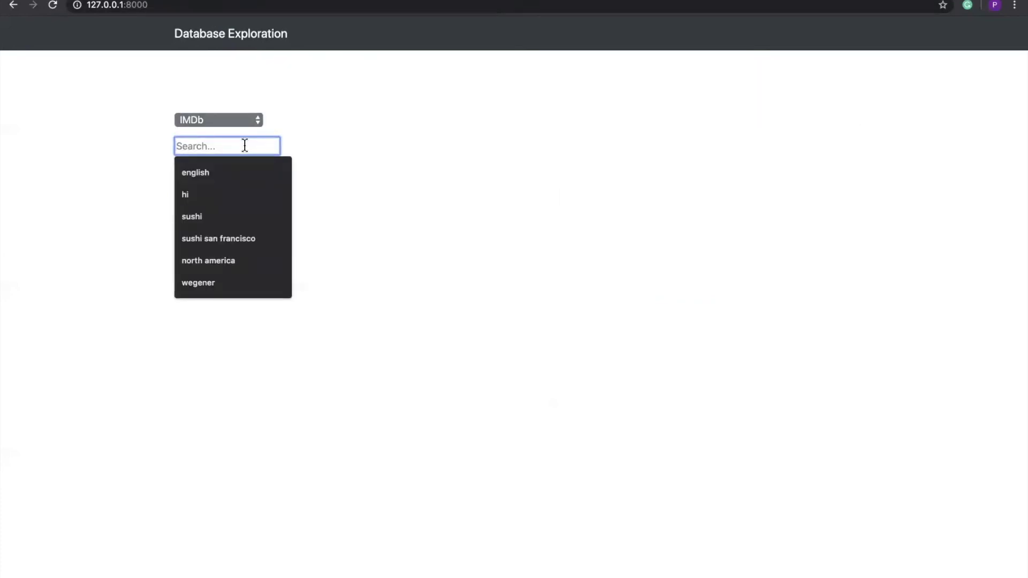
type("welco")
left_click(266, 163)
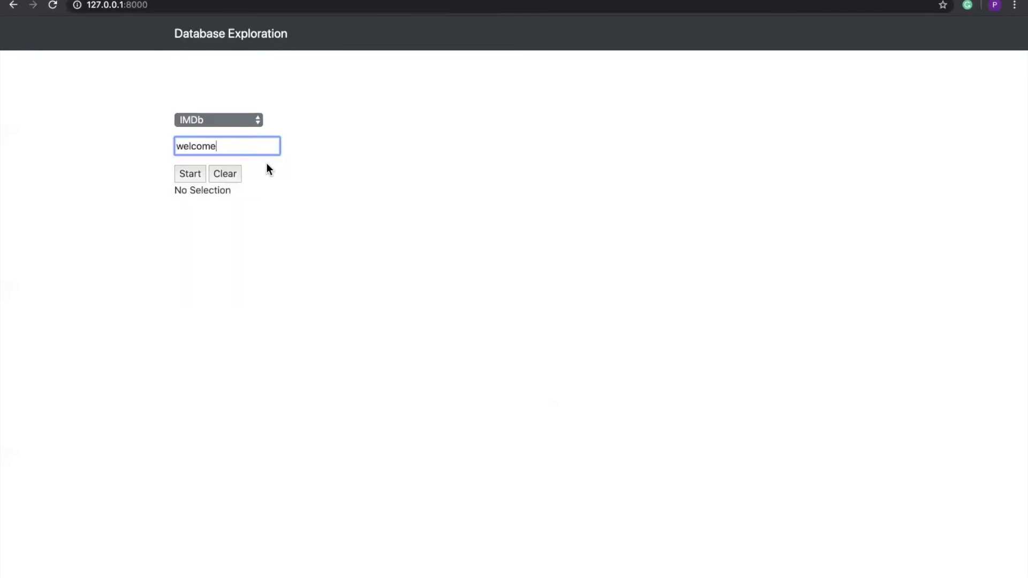
left_click(192, 177)
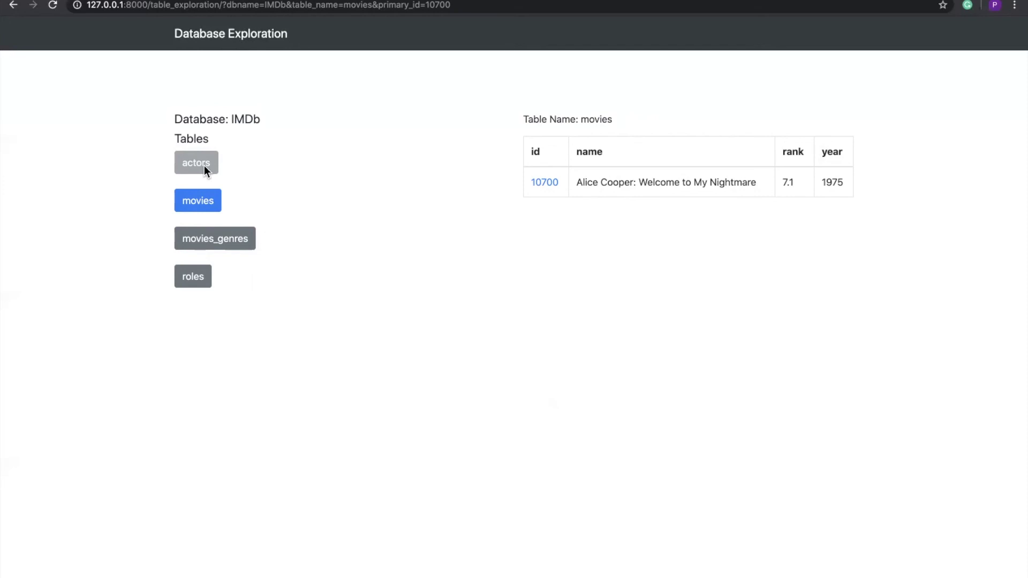
- Return to the start page and switch to the Final INF 551 - PPT presentation in Google Slides to view the database schema slide
left_click(247, 46)
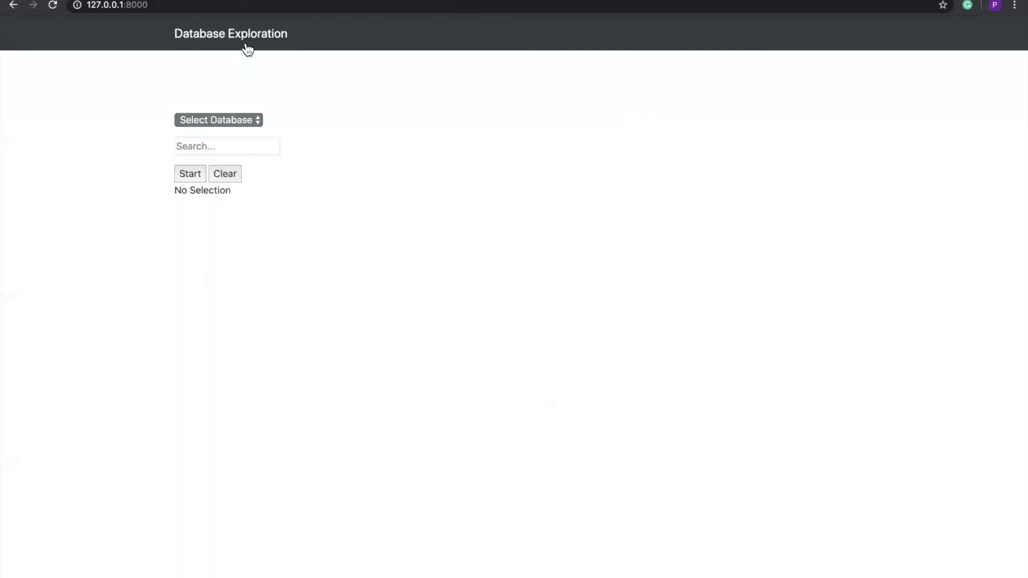
key("ctrl+Left")
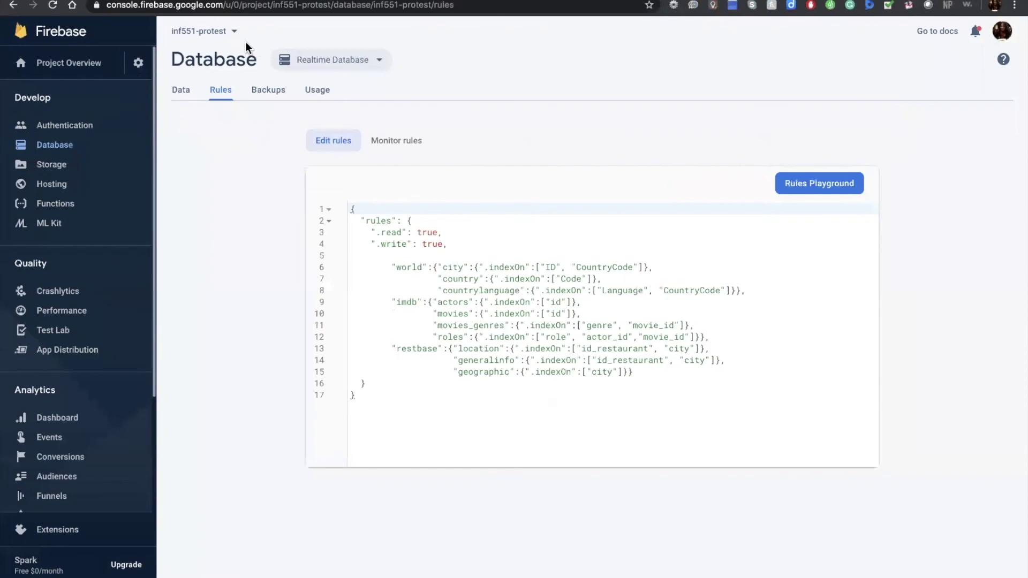
key("ctrl+Up")
left_click(353, 24)
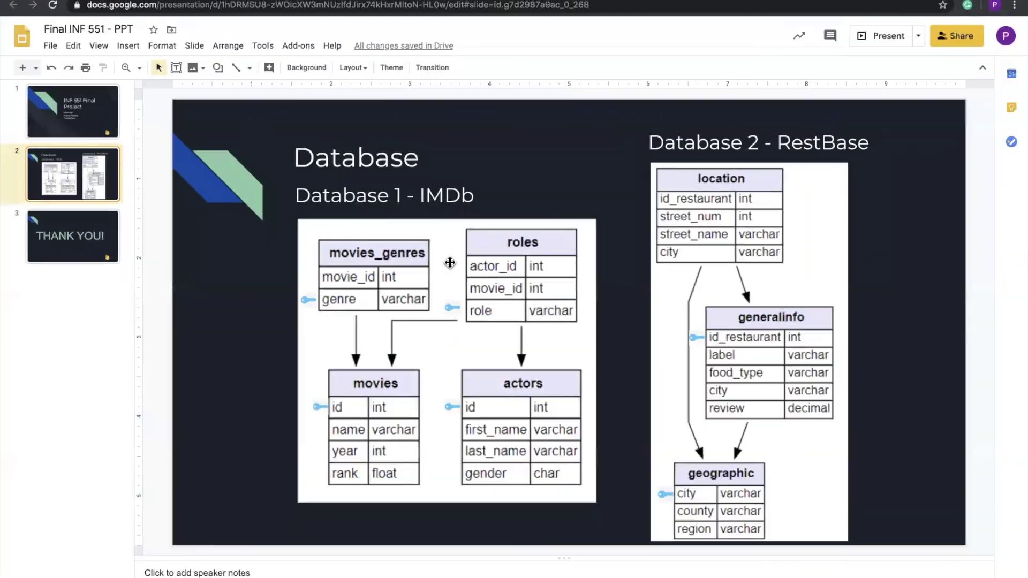